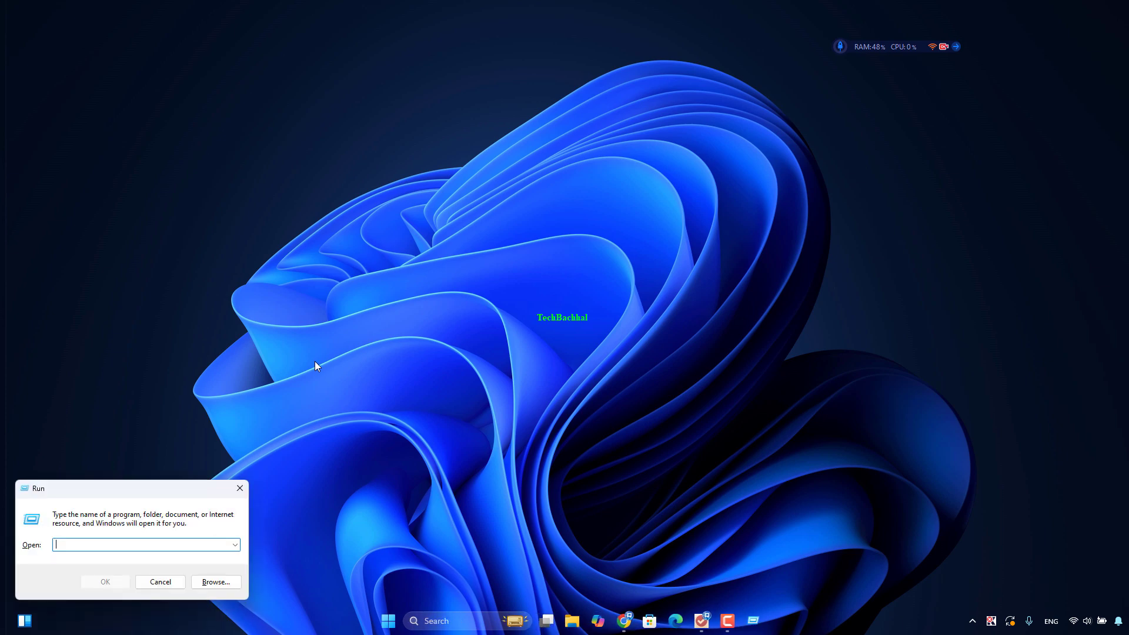
# Run devmgmt.msc from the Run box to launch Device Manager.
pyautogui.write('devmgmt.msc')
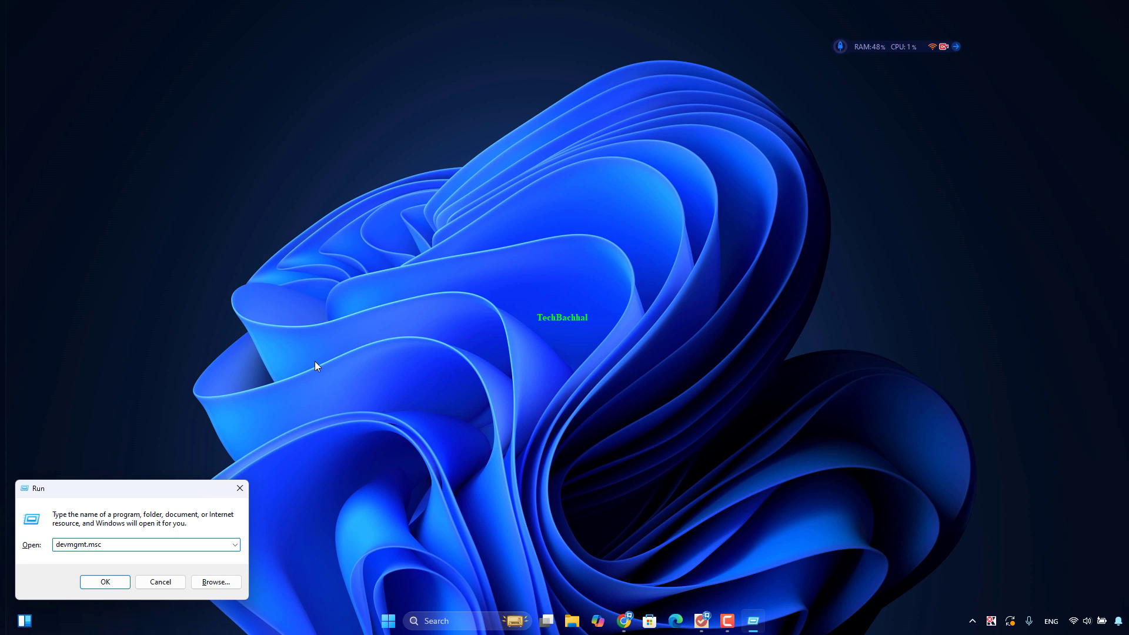
pyautogui.press('Return')
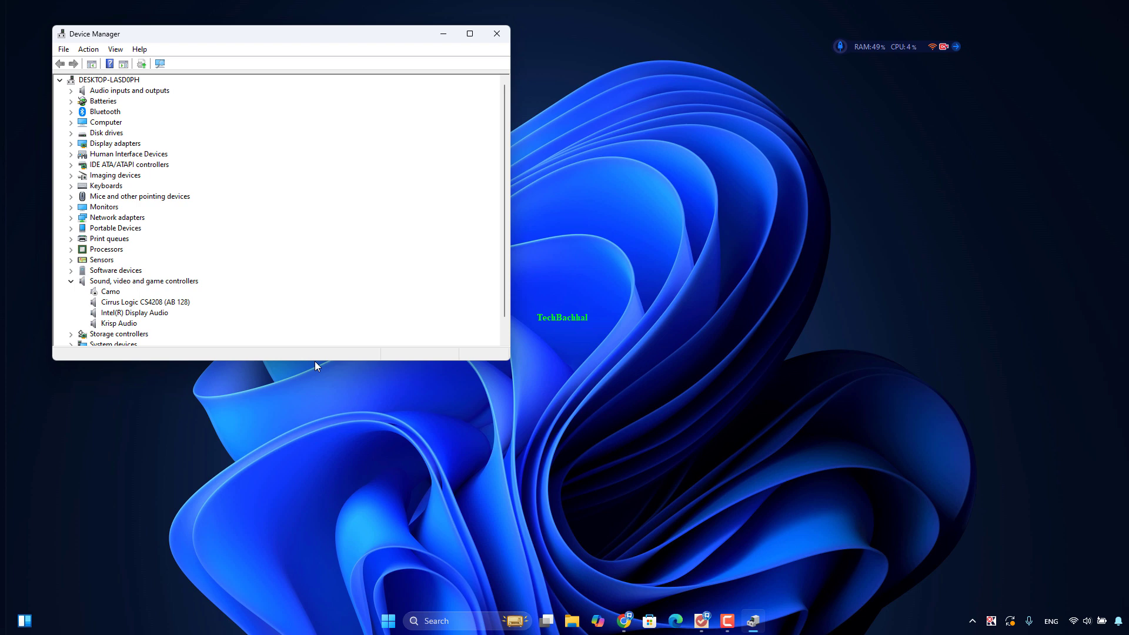
# Expand Monitors and disable the Integrated Monitor (Color LCD) device, confirming with Yes.
pyautogui.click(71, 281)
pyautogui.doubleClick(82, 208)
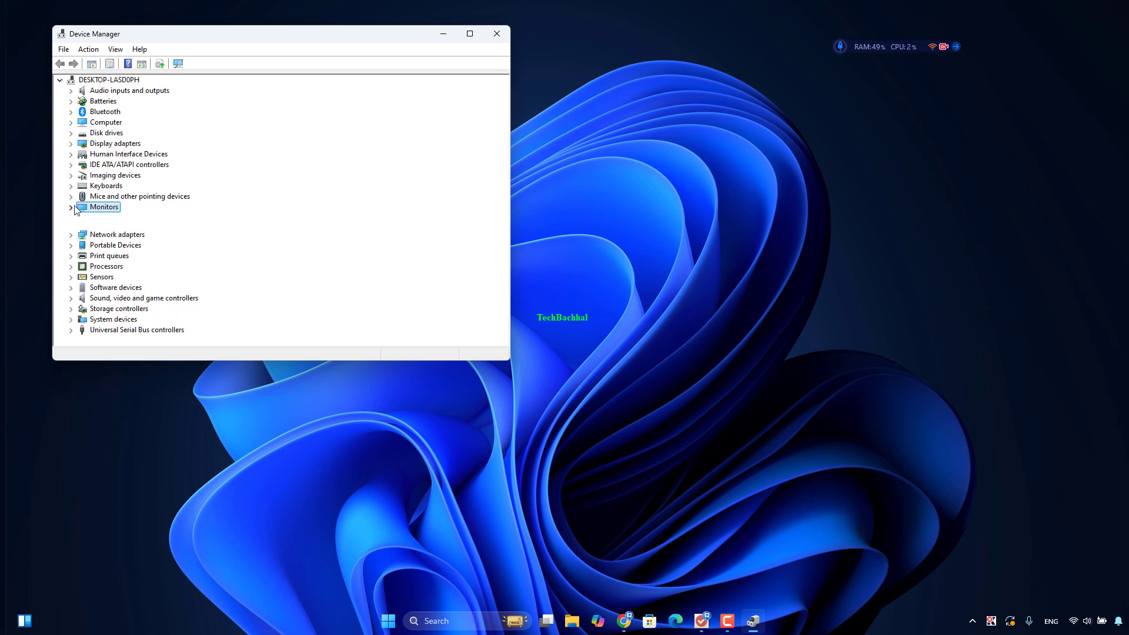
pyautogui.click(156, 228)
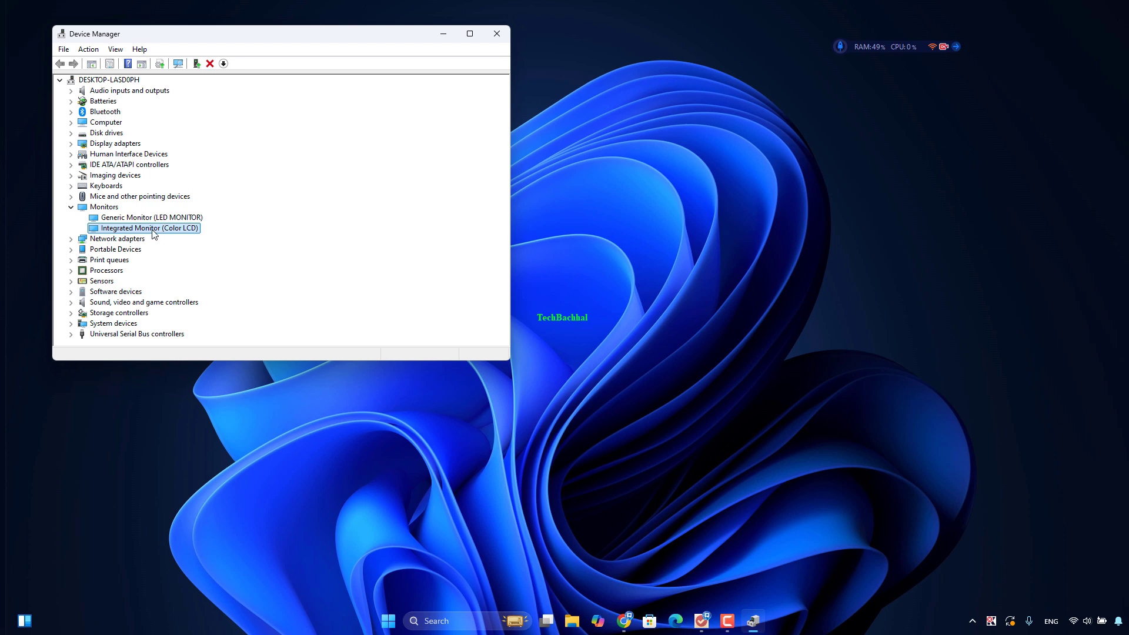
pyautogui.rightClick(154, 234)
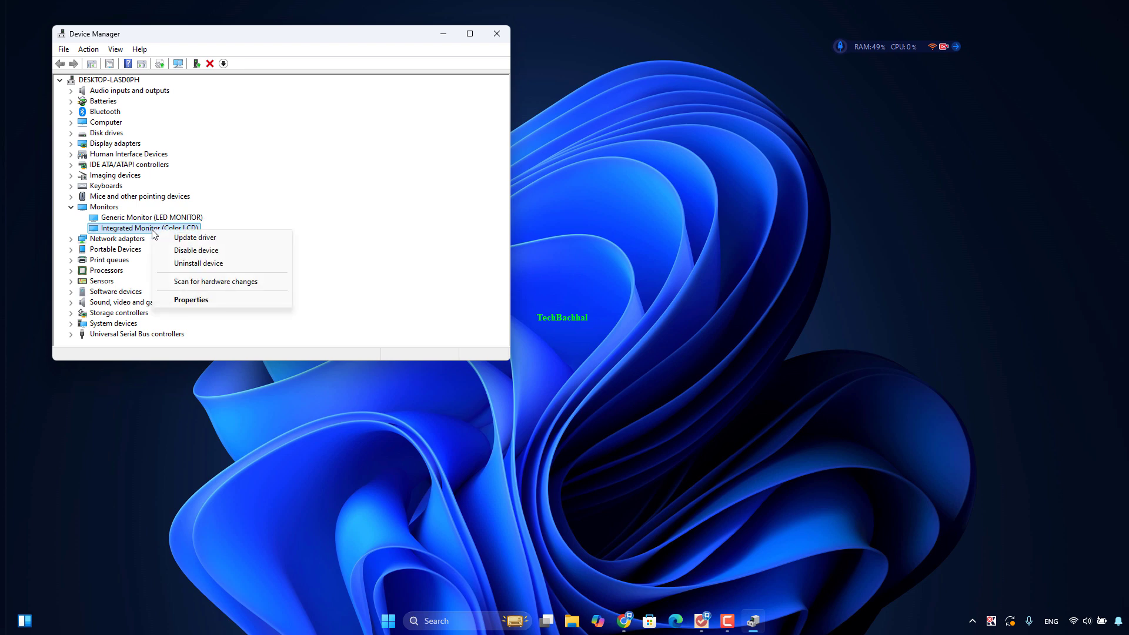
pyautogui.click(180, 250)
pyautogui.click(597, 328)
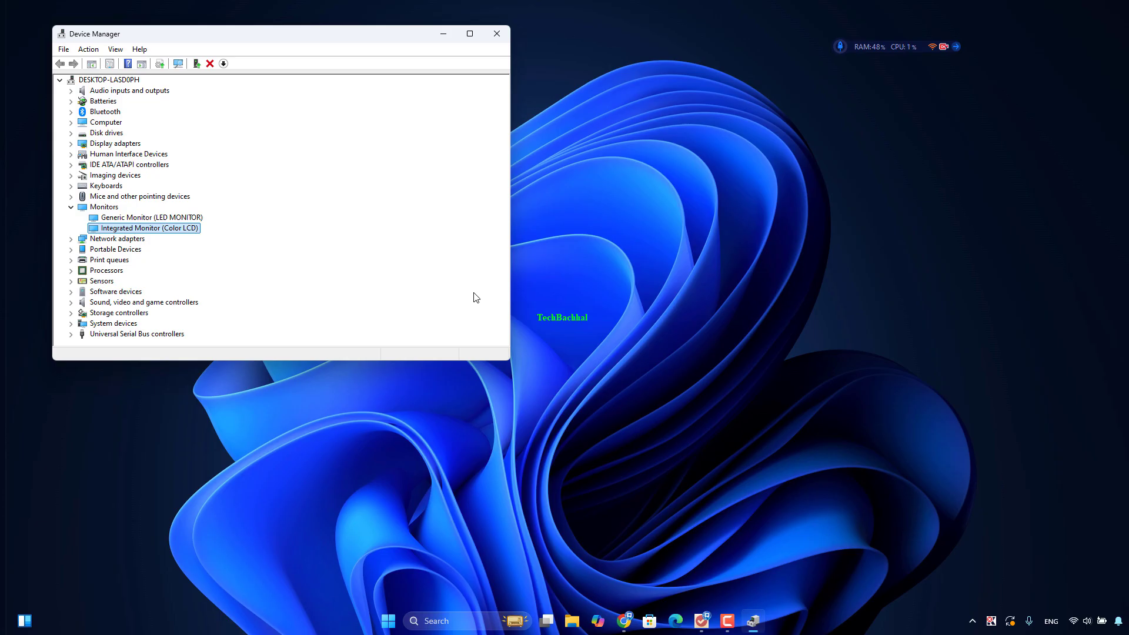
# Search automatically for a newer Integrated Monitor (Color LCD) driver and close the results.
pyautogui.rightClick(116, 229)
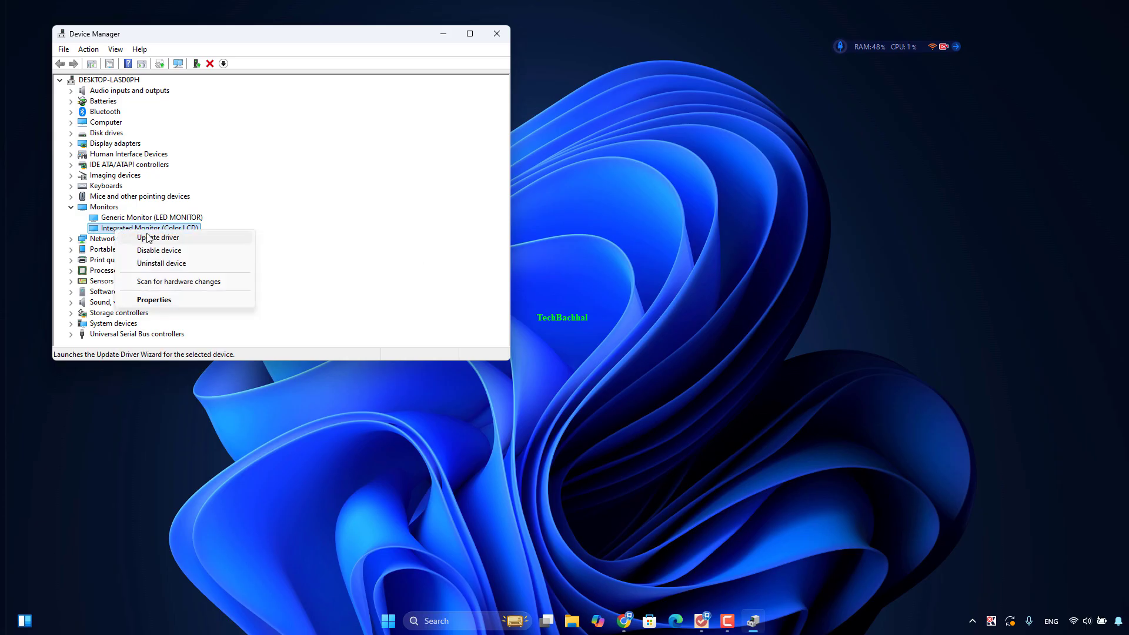
pyautogui.click(135, 237)
pyautogui.click(310, 192)
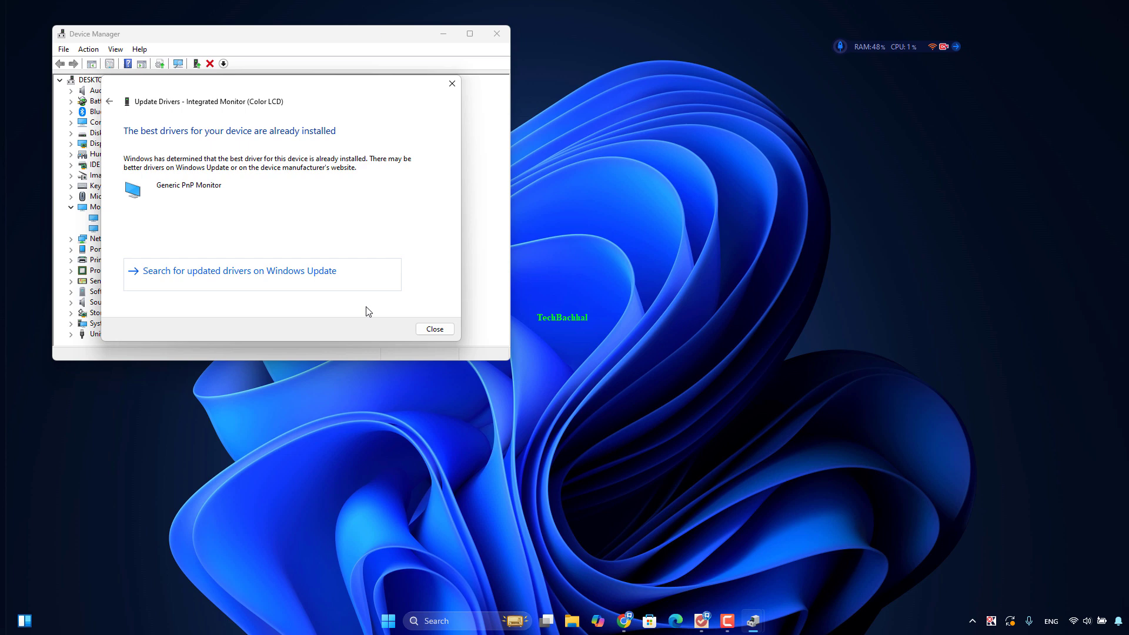
pyautogui.click(431, 329)
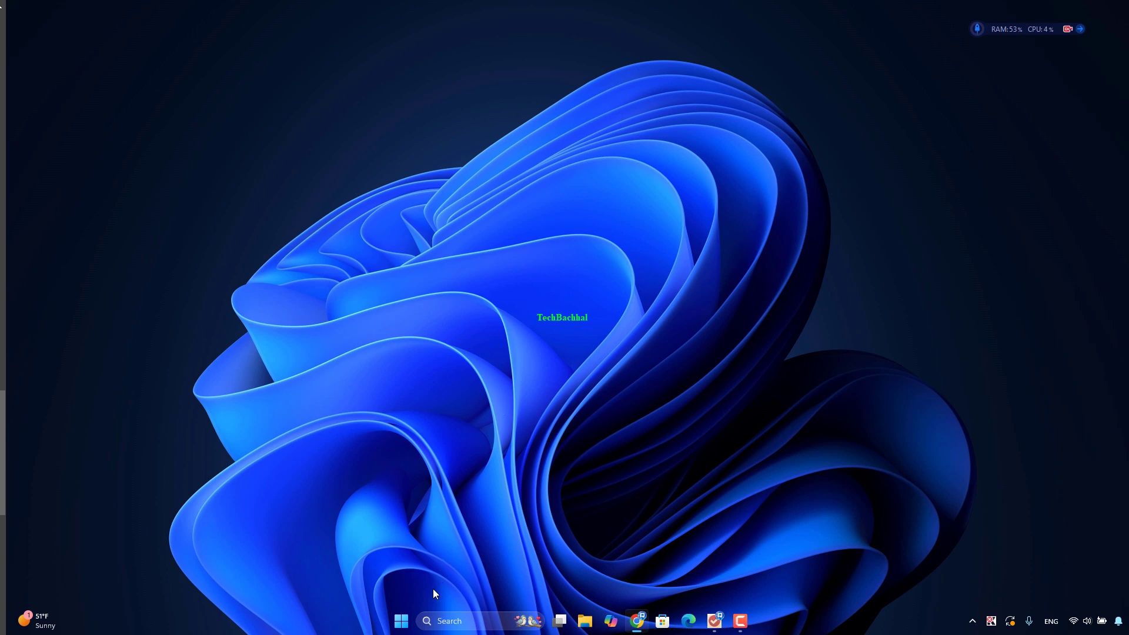
# Check Windows Update in Settings, viewing then dismissing the restart options for pending KB5051989.
pyautogui.click(401, 621)
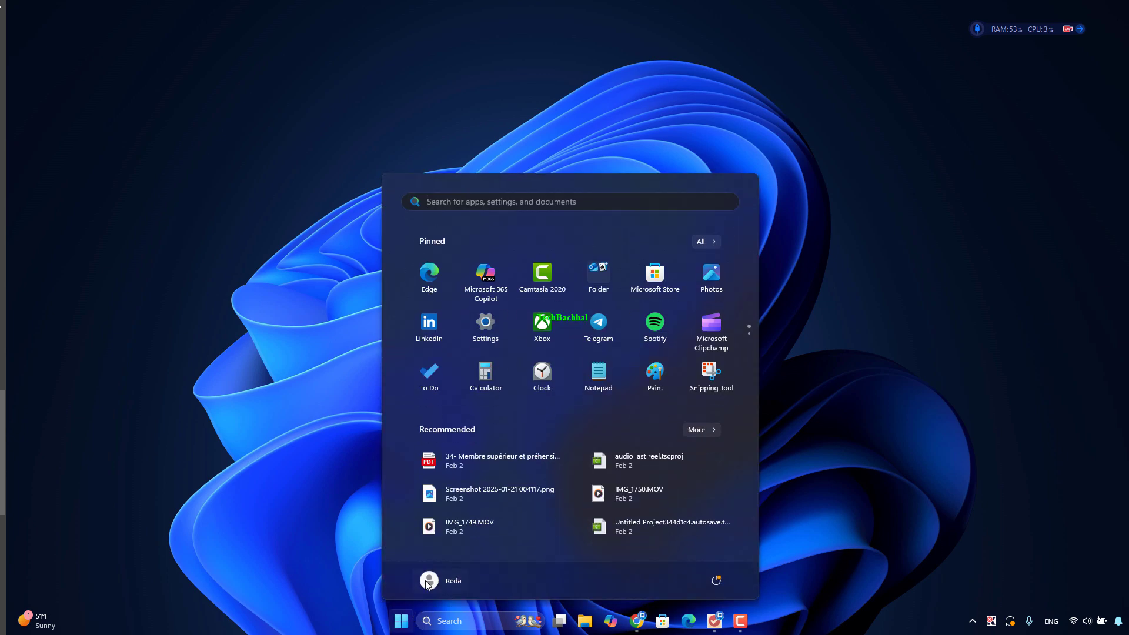
pyautogui.click(501, 314)
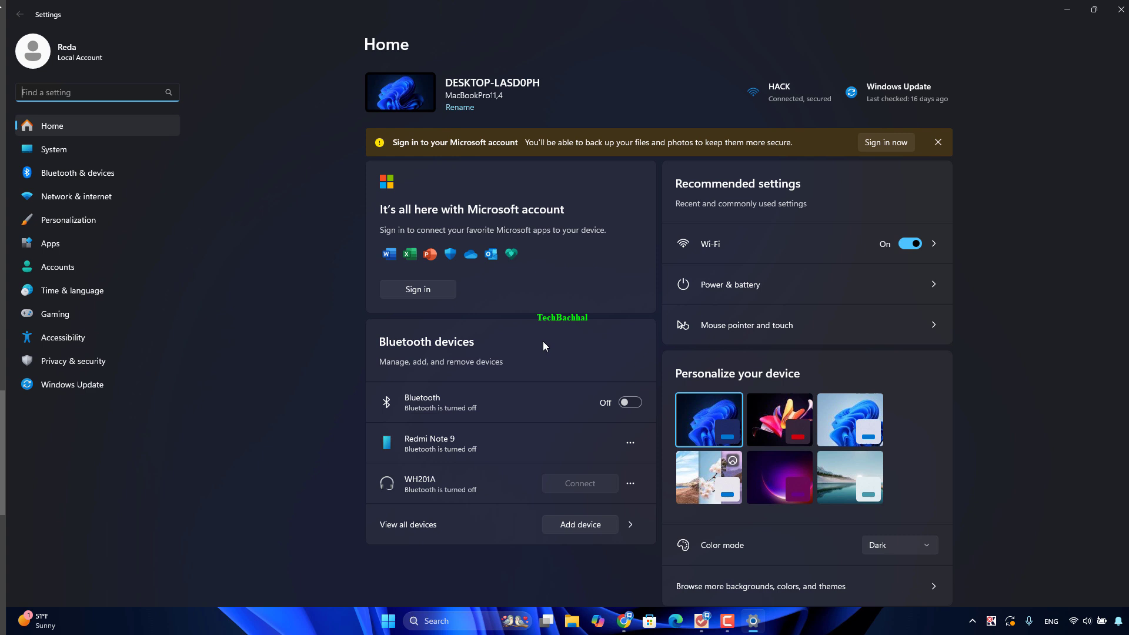
pyautogui.click(97, 385)
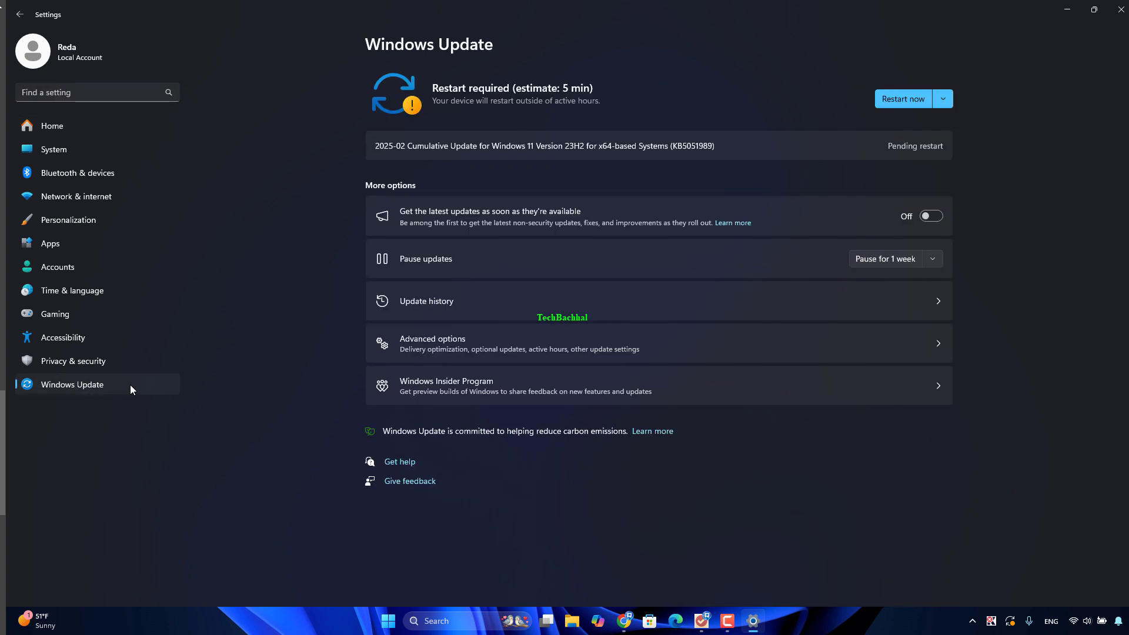
pyautogui.click(942, 100)
pyautogui.click(429, 86)
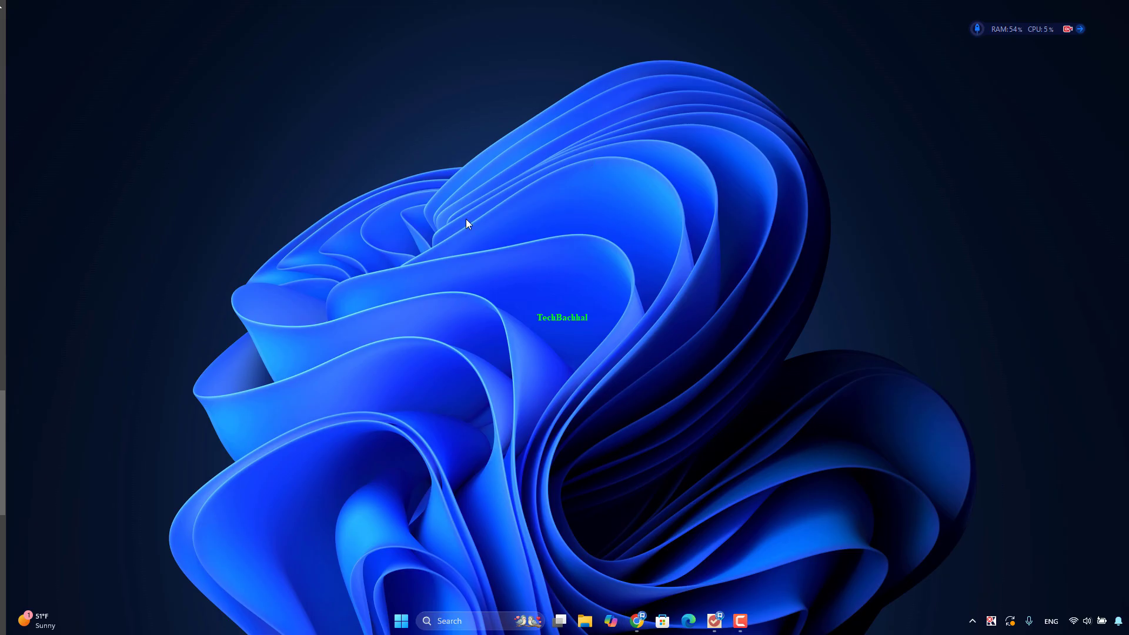
# Open Display settings from the desktop's classic context menu and go to Advanced display.
pyautogui.rightClick(483, 243)
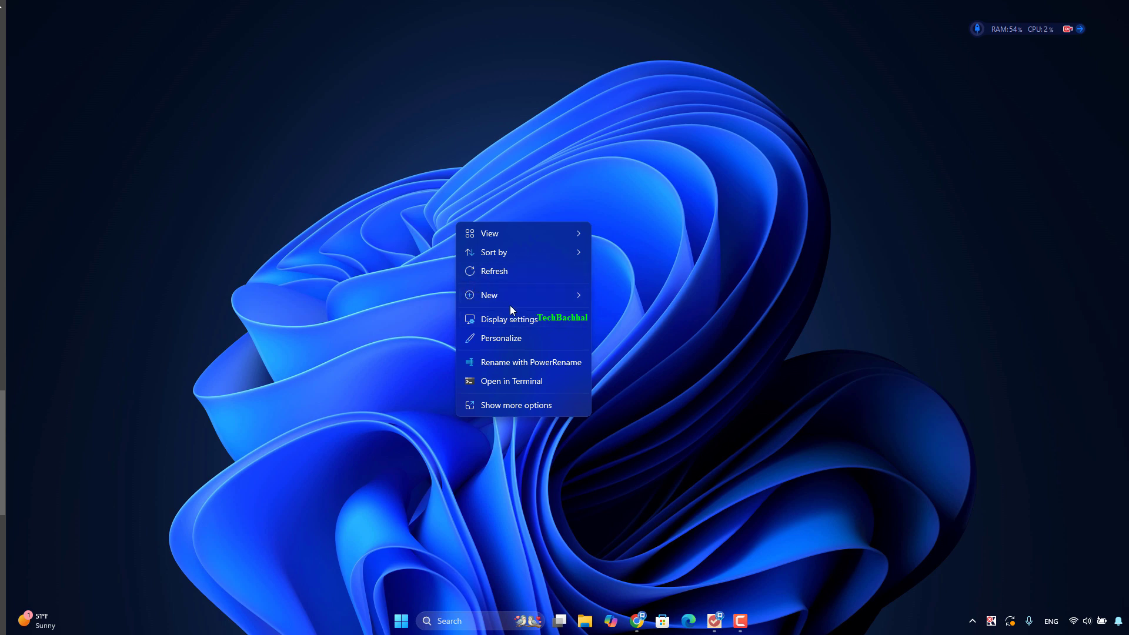
pyautogui.click(516, 403)
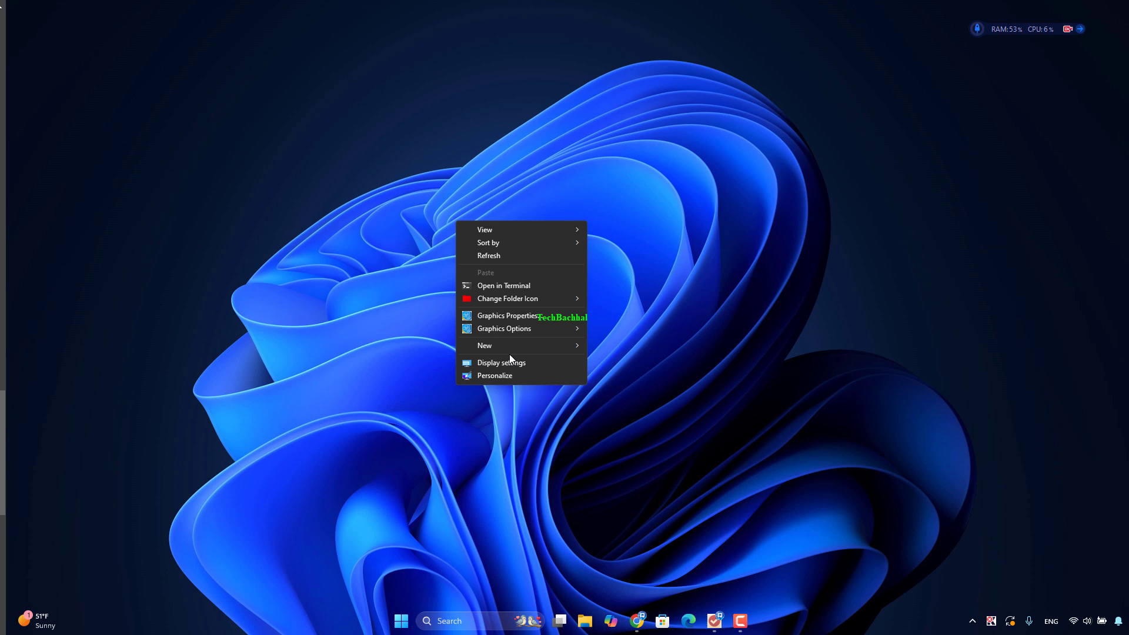
pyautogui.moveTo(519, 352)
pyautogui.click(525, 361)
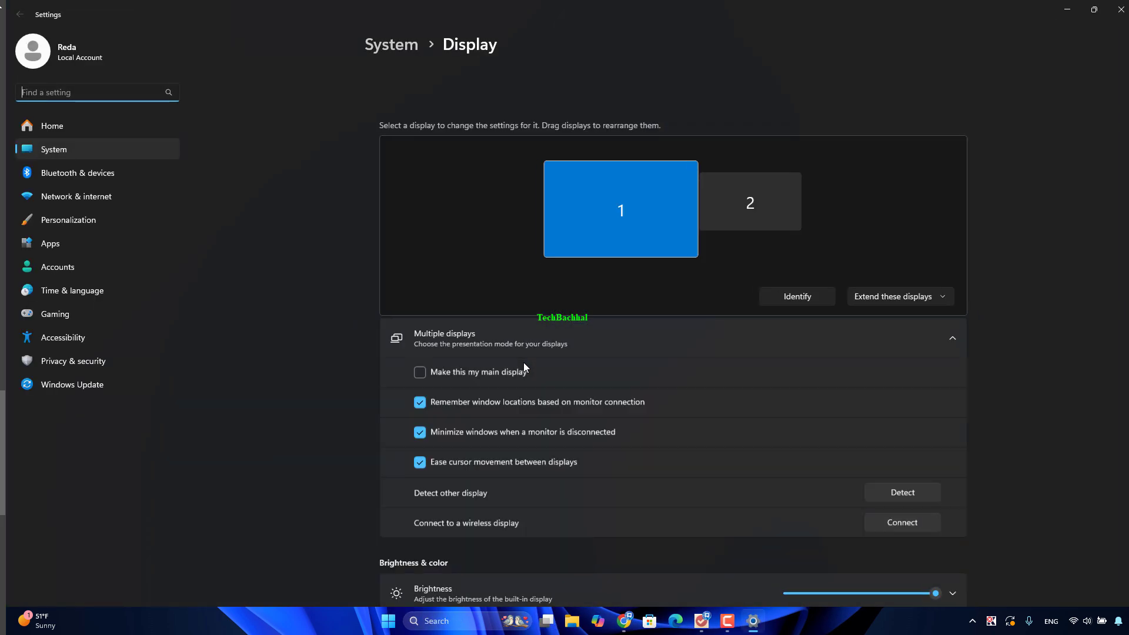
pyautogui.scroll(-10, 522, 363)
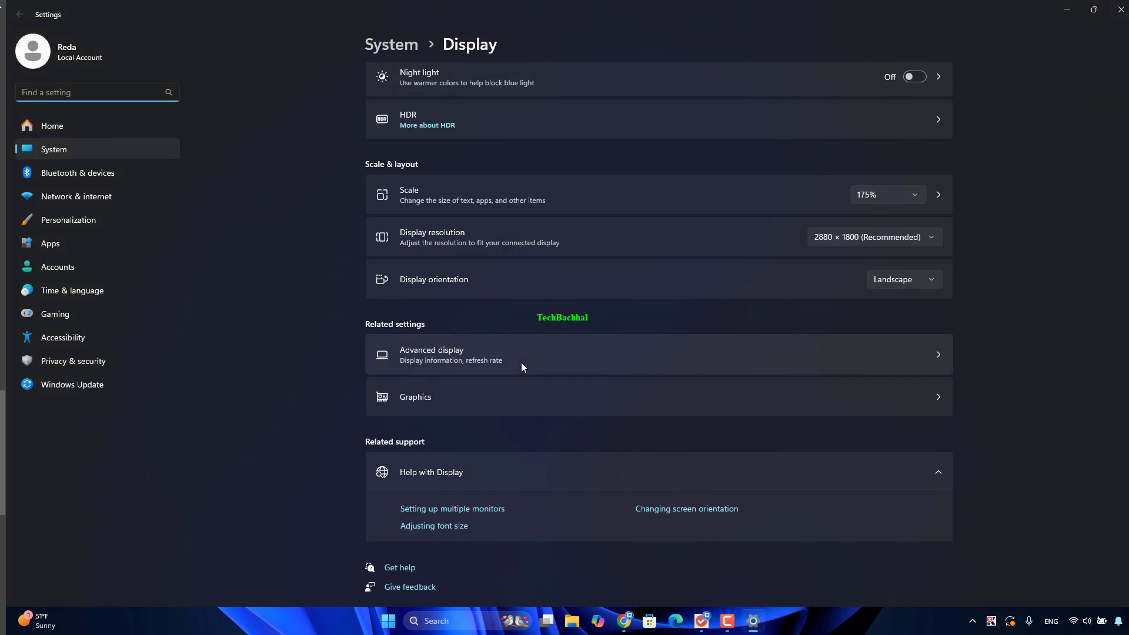
pyautogui.click(522, 361)
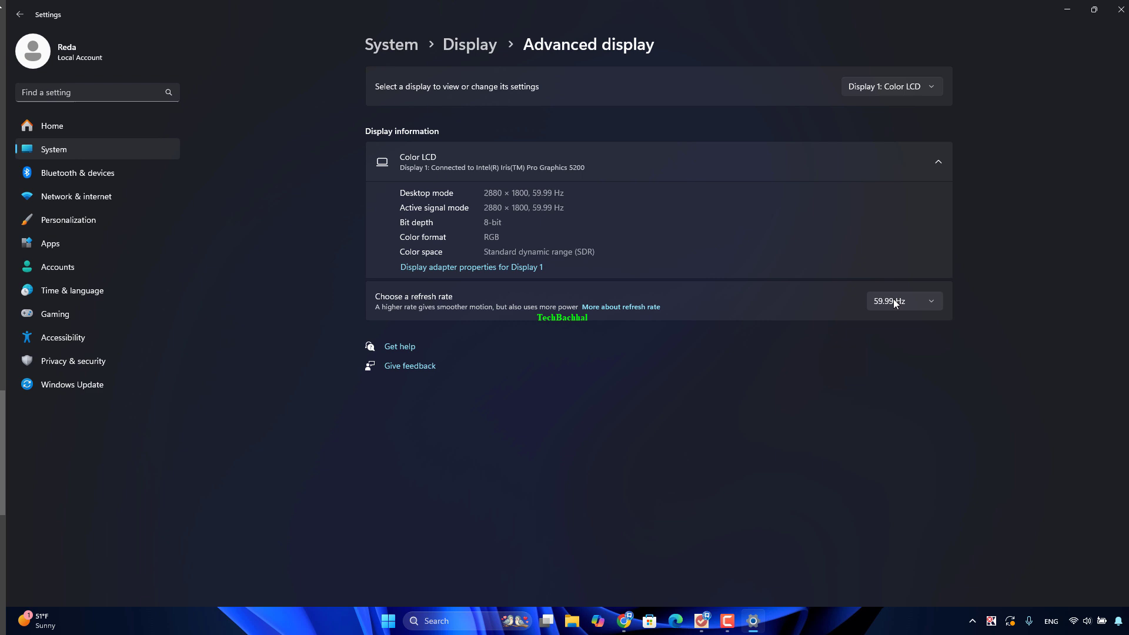
# Review Color LCD refresh rates, keeping 59.99 Hz, and check the display list.
pyautogui.click(894, 301)
pyautogui.click(894, 299)
pyautogui.click(881, 81)
pyautogui.click(893, 87)
# Switch to Display 2: LED MONITOR, keep it at 75 Hz, and restore then re-maximize the window.
pyautogui.click(891, 83)
pyautogui.click(898, 104)
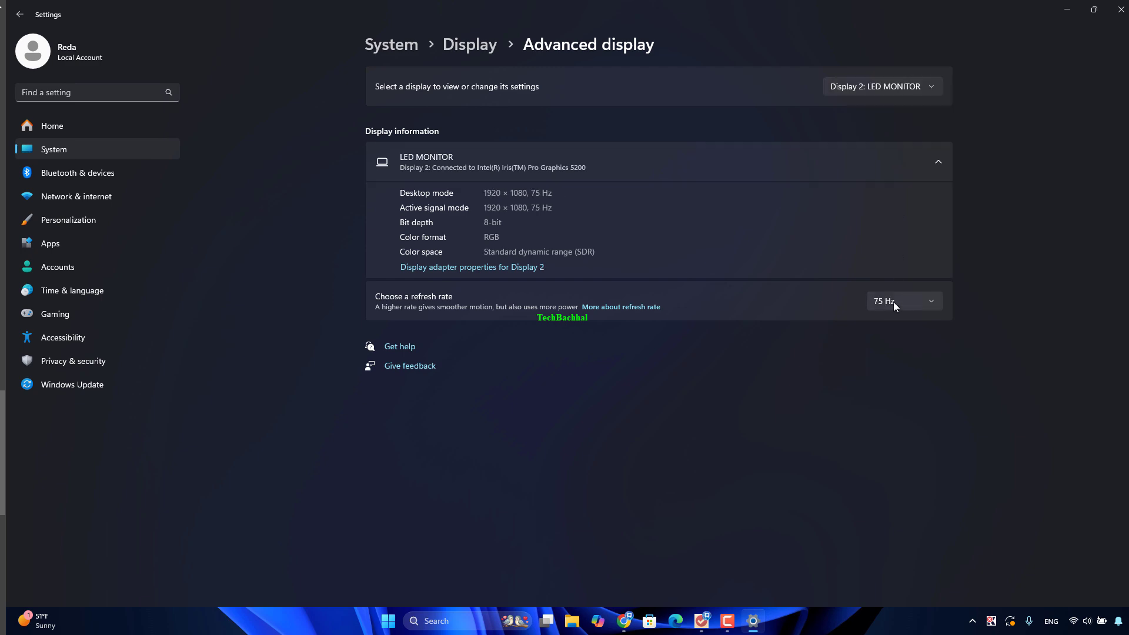
pyautogui.click(891, 300)
pyautogui.click(905, 299)
pyautogui.moveTo(655, 5); pyautogui.dragTo(554, 164)
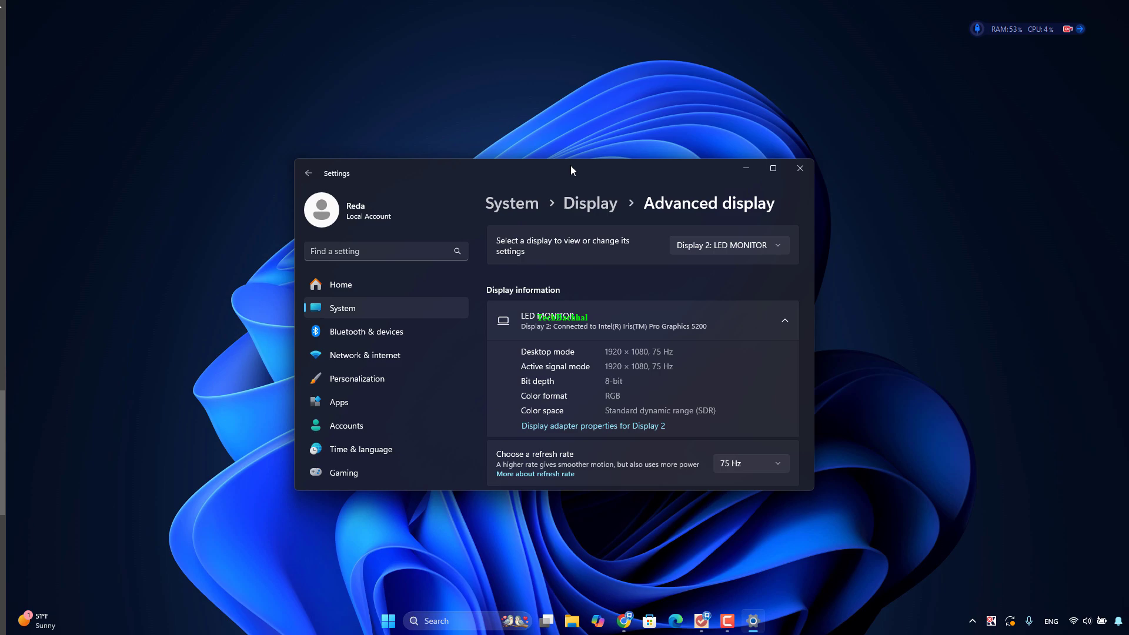
pyautogui.doubleClick(570, 164)
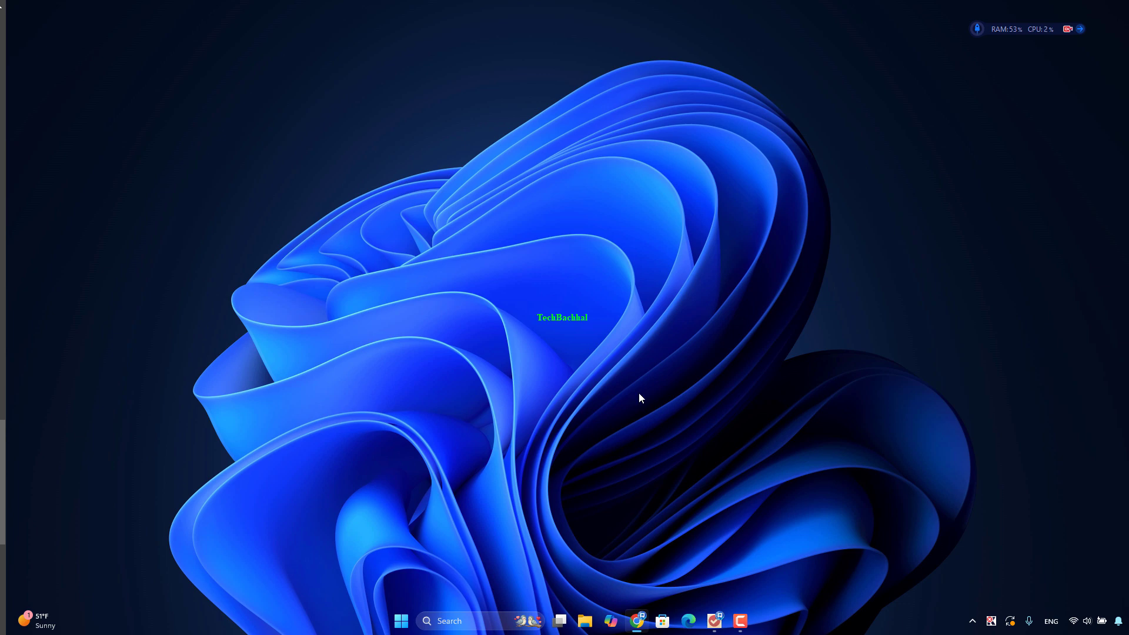
# Launch services.msc from Run, correcting the misspelled 'sevices.msc' after its error.
pyautogui.press('super+r')
pyautogui.write('se')
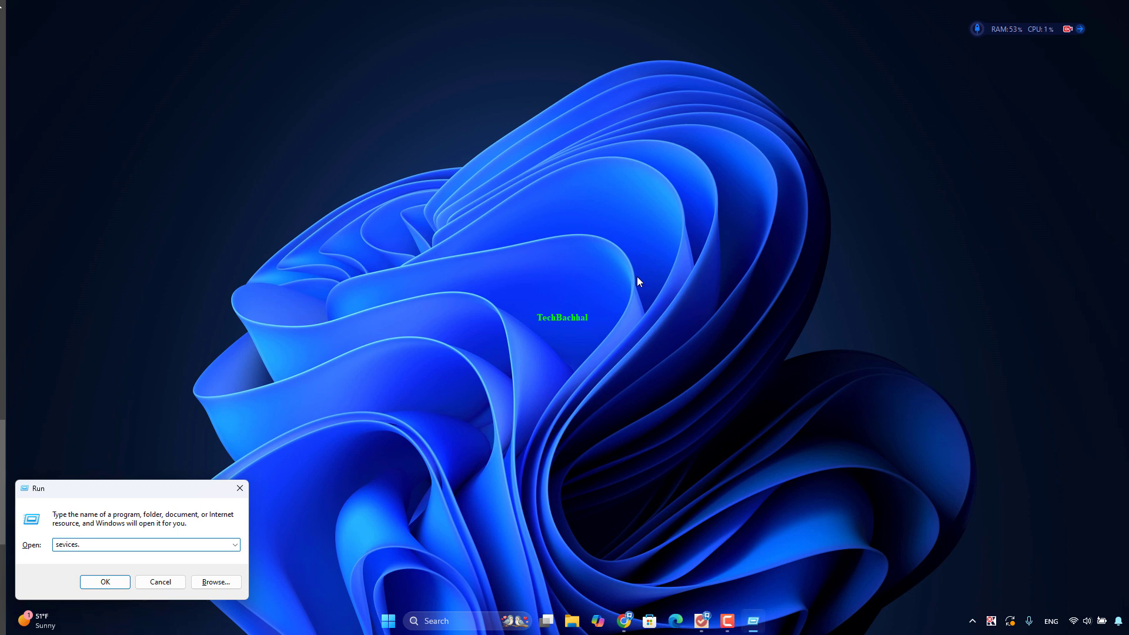
pyautogui.write('vices.msc')
pyautogui.press('Return')
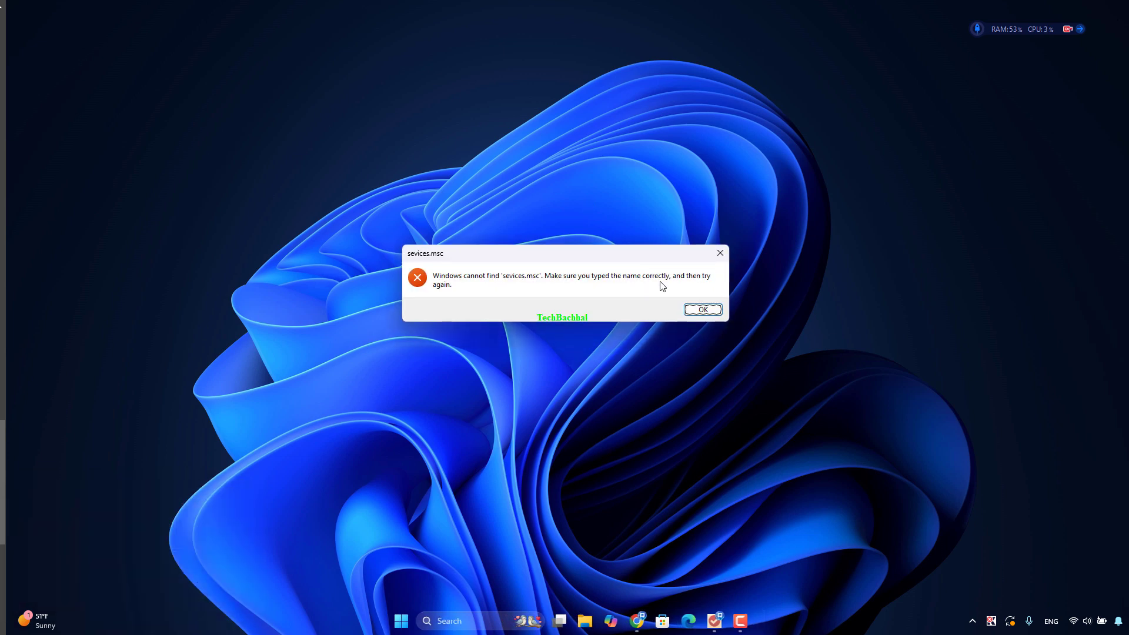
pyautogui.click(704, 310)
pyautogui.click(106, 547)
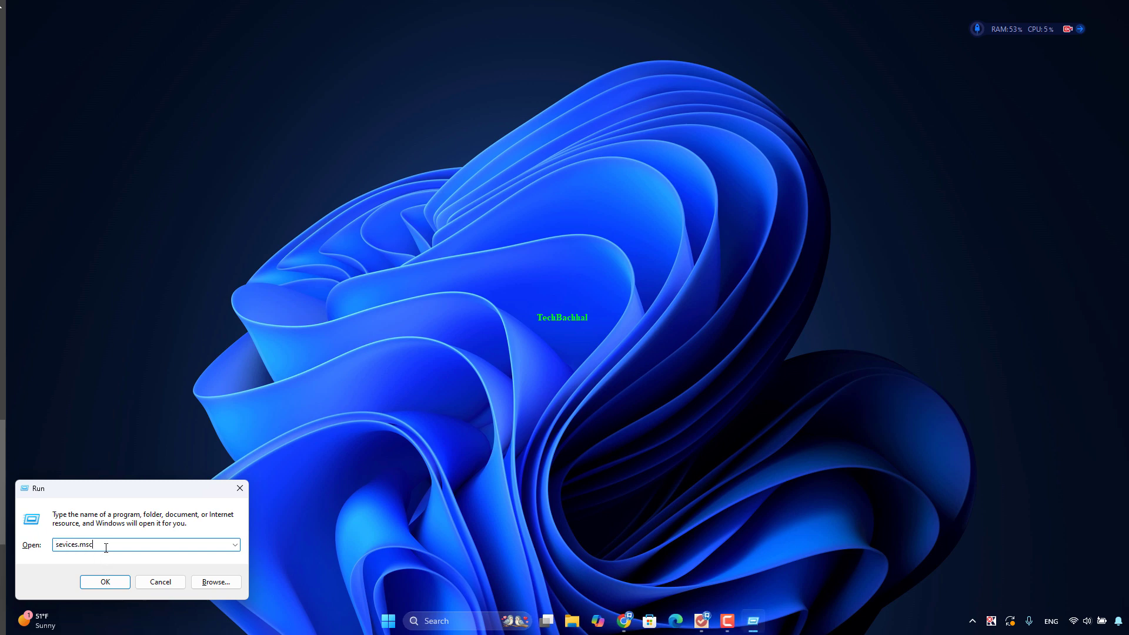
pyautogui.click(112, 581)
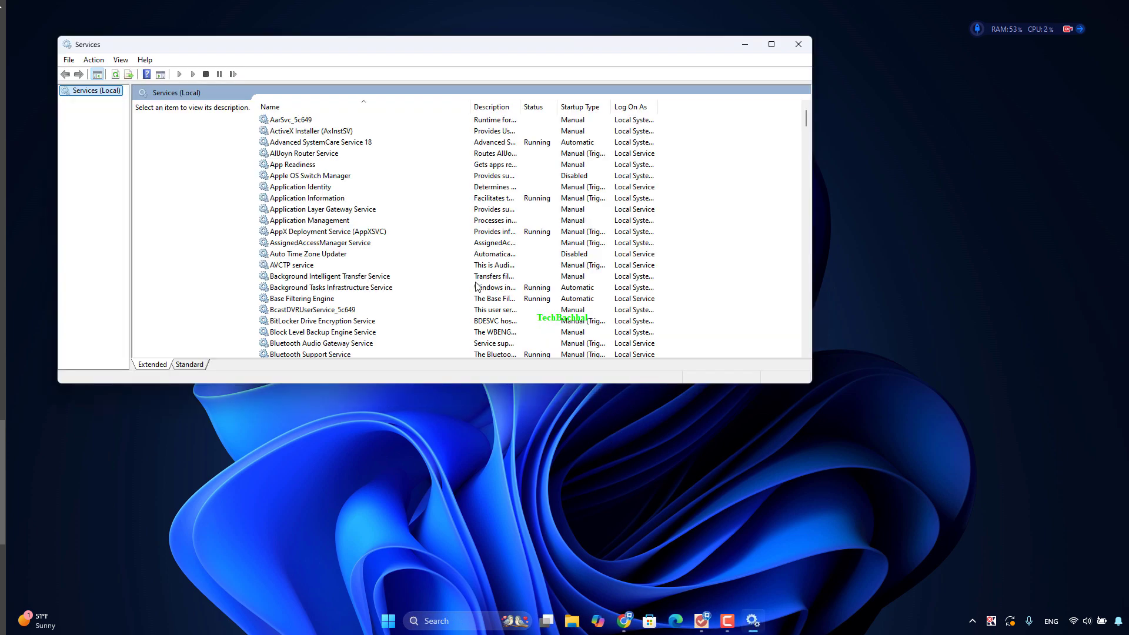
pyautogui.scroll(-10, 478, 254)
pyautogui.scroll(10, 441, 258)
pyautogui.scroll(-8, 383, 262)
pyautogui.scroll(-6, 344, 263)
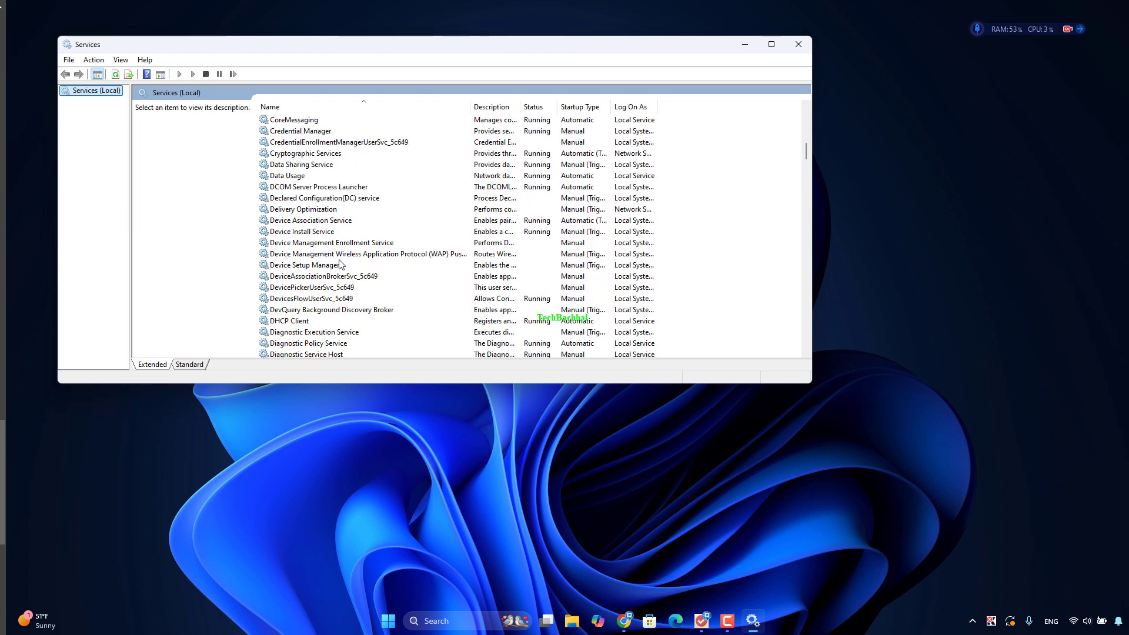
pyautogui.scroll(-6, 340, 266)
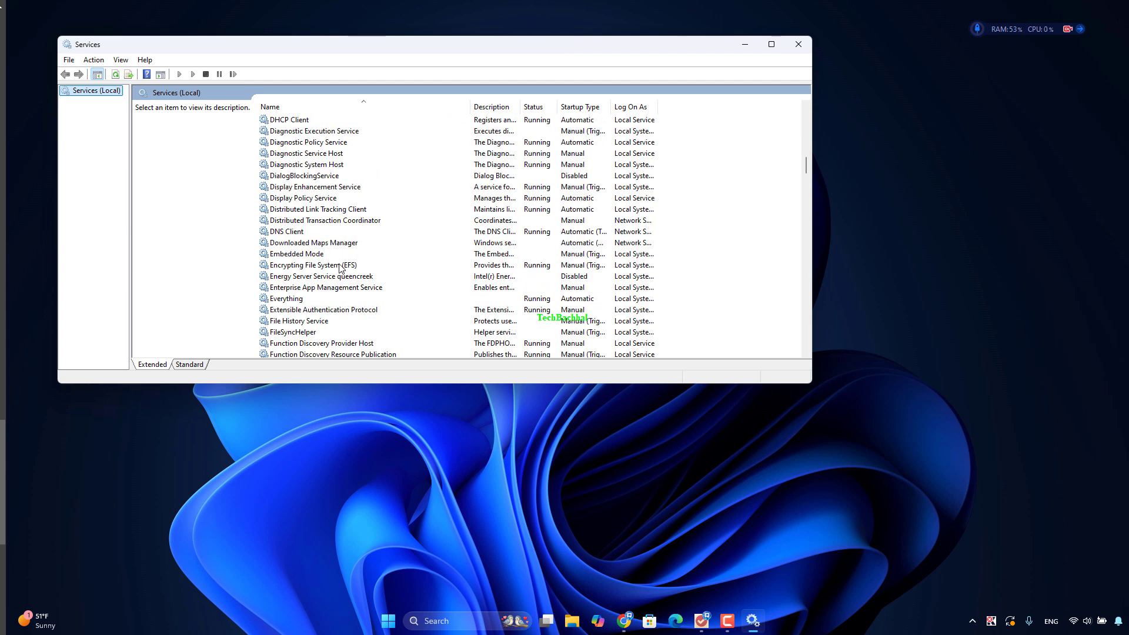
pyautogui.scroll(4, 342, 269)
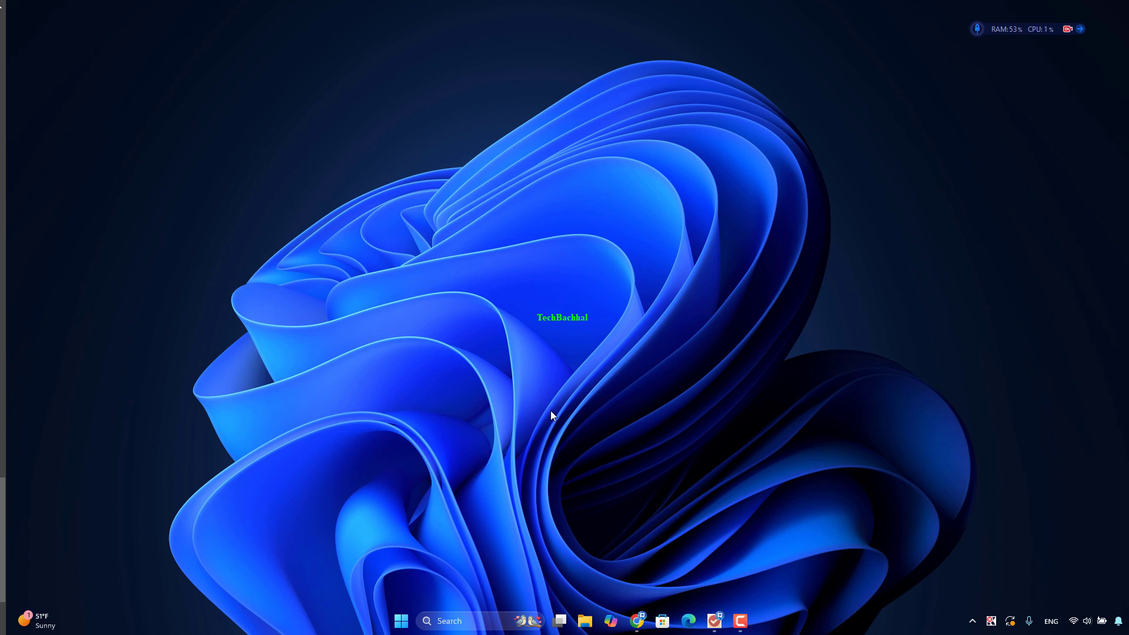
# Go to System > Troubleshoot > Other troubleshooters in Settings and scroll through the list.
pyautogui.press('super+i')
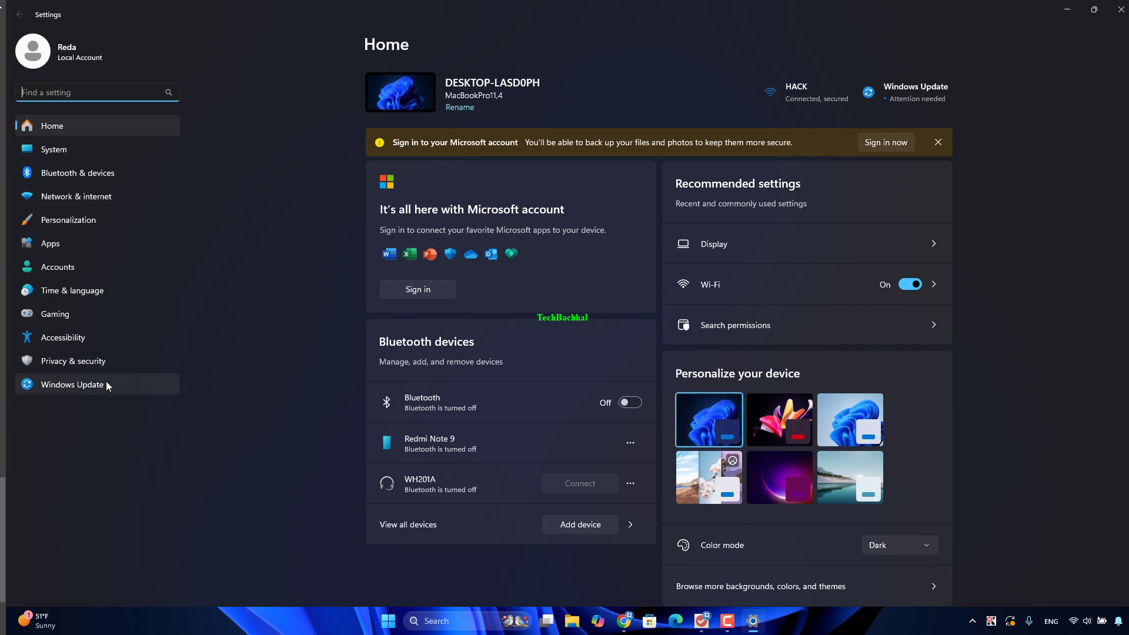
pyautogui.click(89, 149)
pyautogui.scroll(-5, 675, 379)
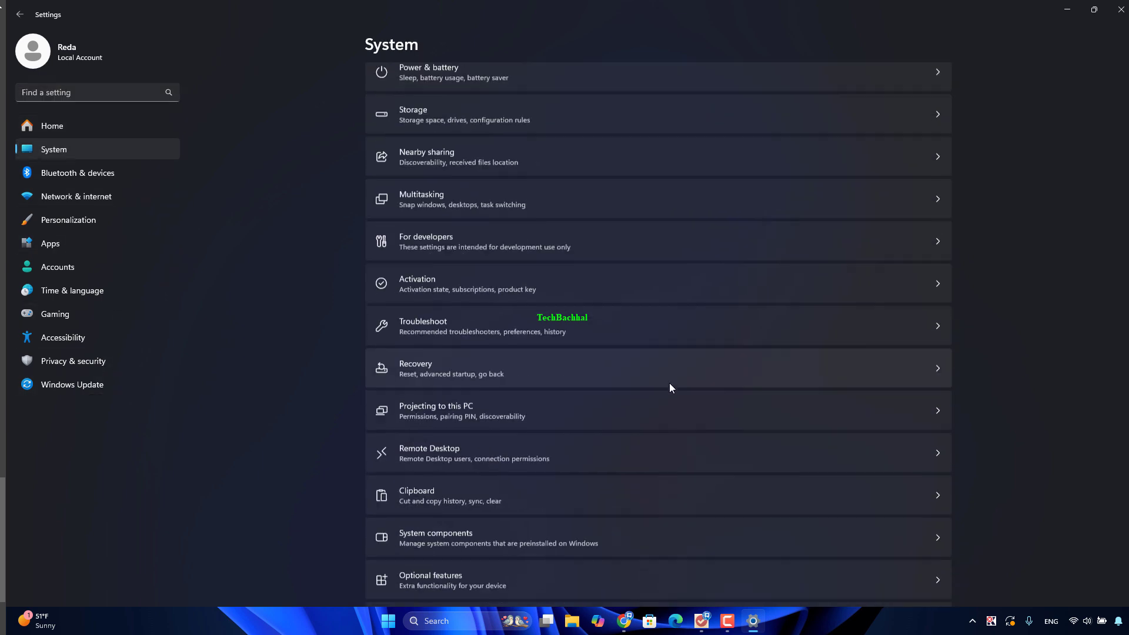
pyautogui.click(502, 269)
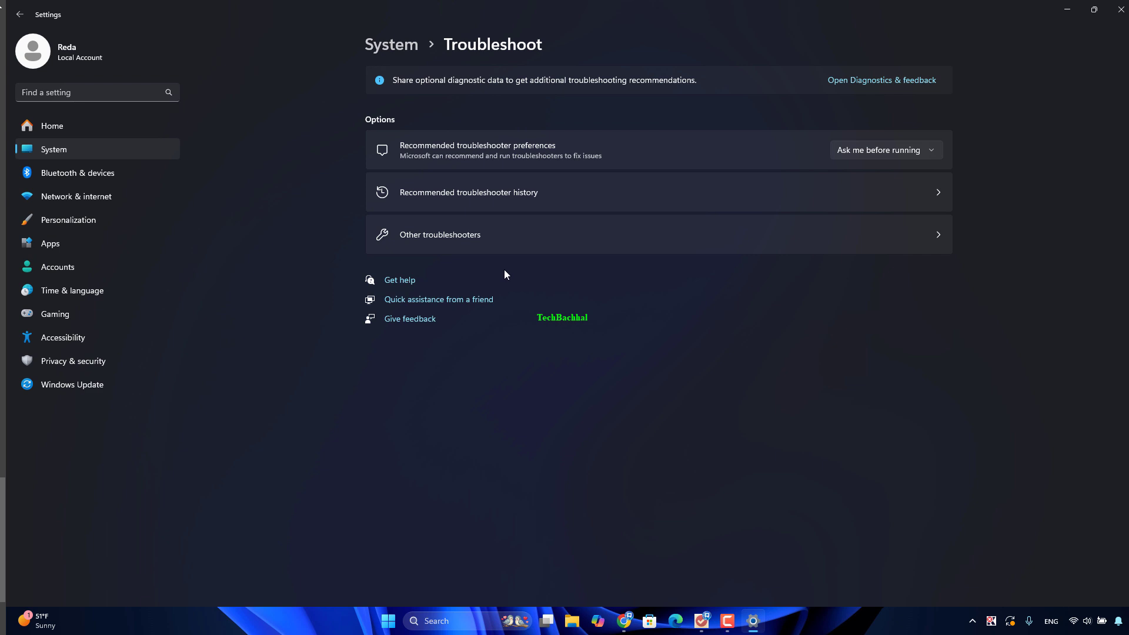
pyautogui.click(523, 242)
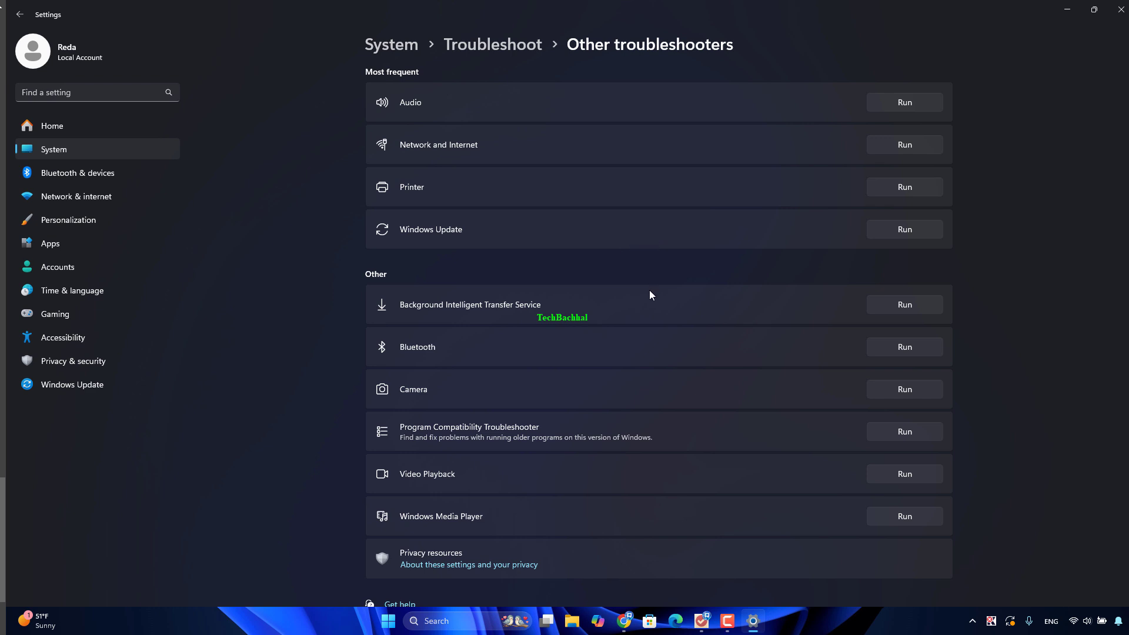
pyautogui.scroll(-1, 624, 343)
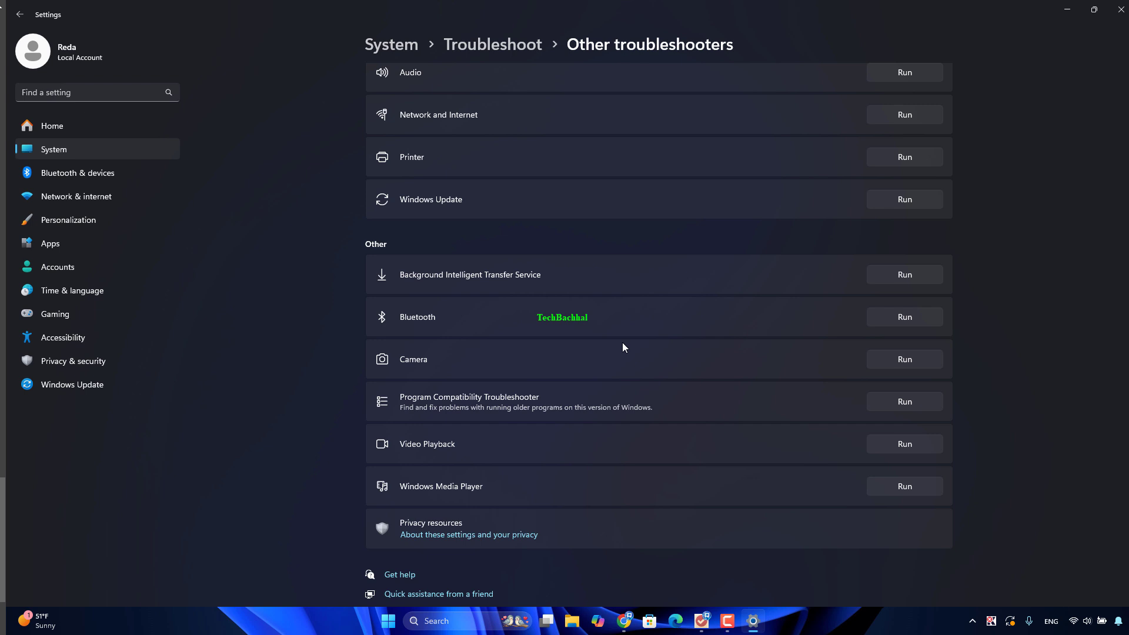
pyautogui.scroll(1, 624, 347)
pyautogui.scroll(1, 976, 305)
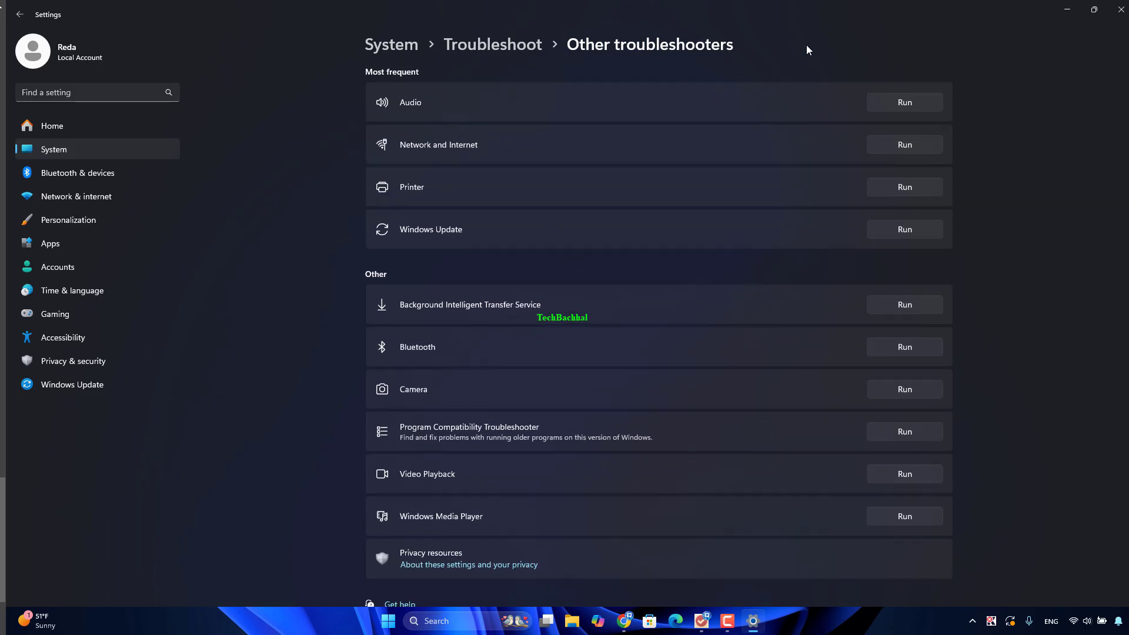
# Close Settings and launch System Configuration with msconfig.
pyautogui.click(1120, 9)
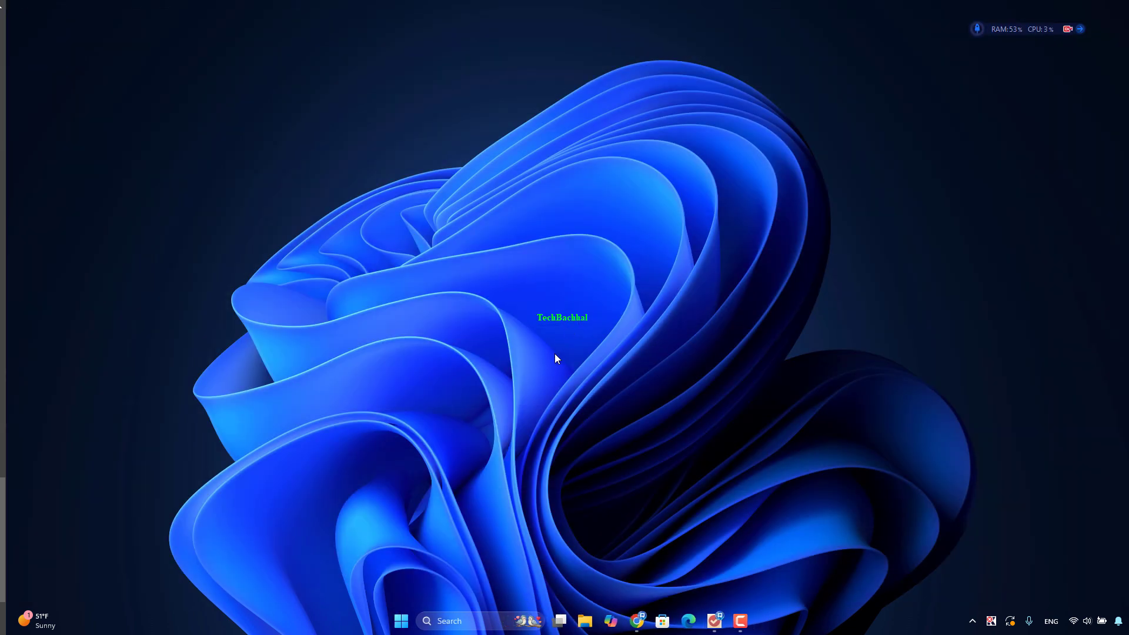
pyautogui.press('super+r')
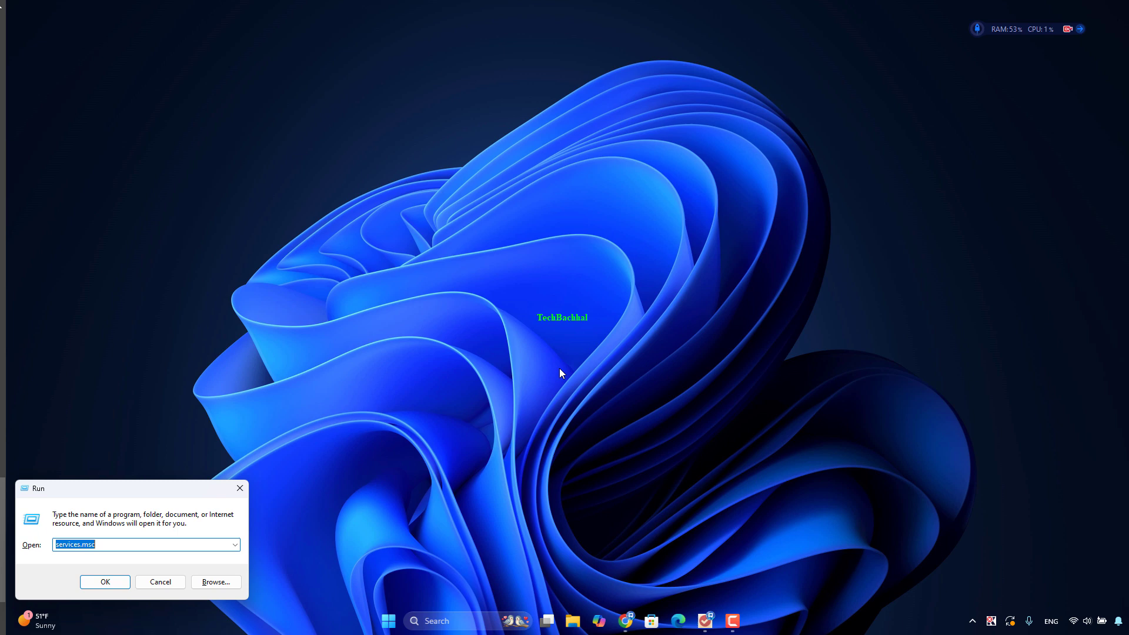
pyautogui.write('msconfig')
pyautogui.hotkey('ctrl', 'a')
pyautogui.press('Return')
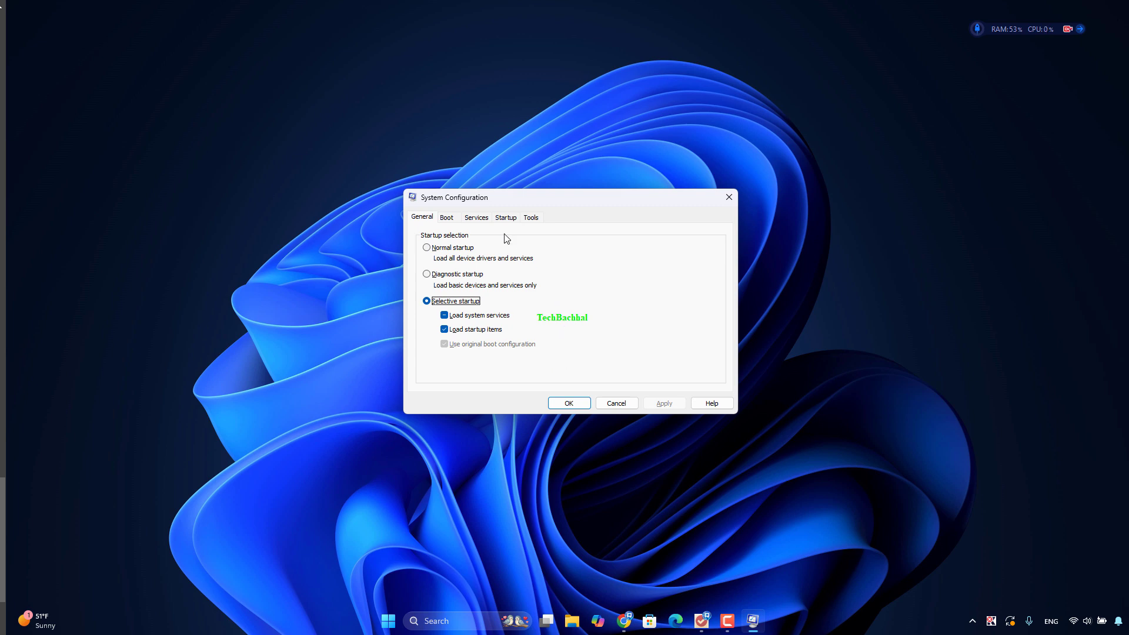
# Hide all Microsoft services on the Services tab, apply with OK, and show the Shut down or sign out options.
pyautogui.click(477, 217)
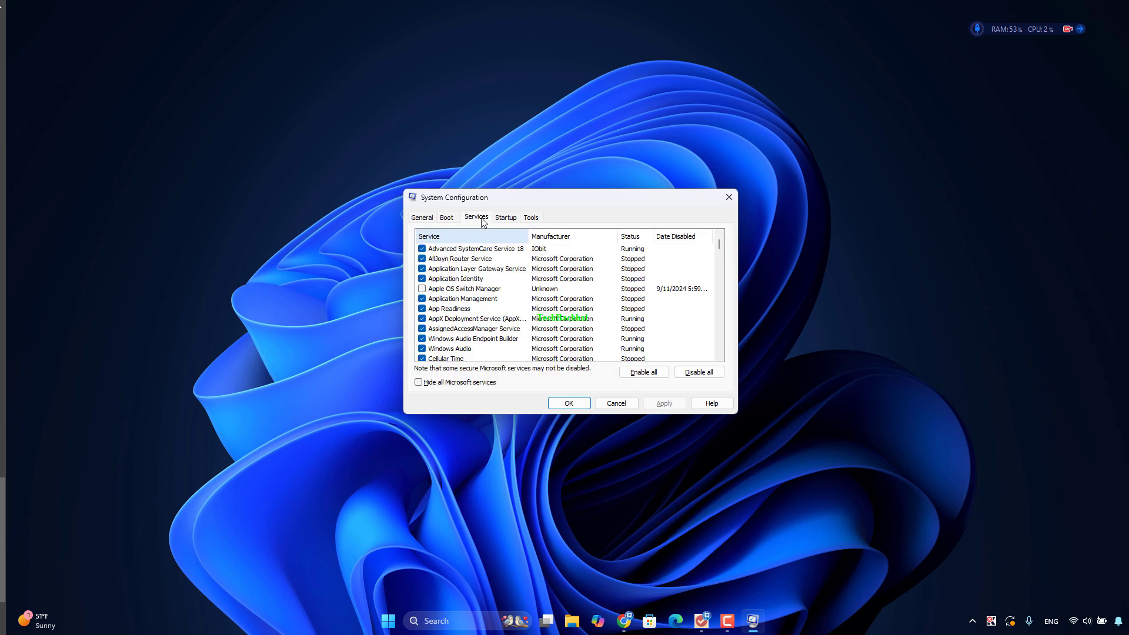
pyautogui.click(443, 385)
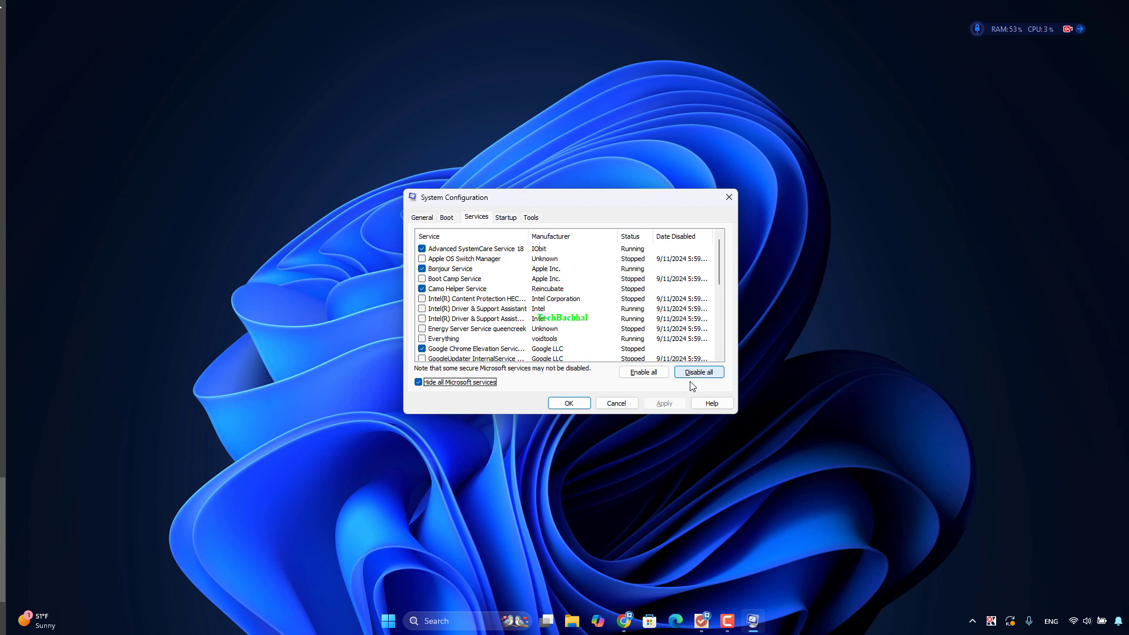
pyautogui.click(569, 405)
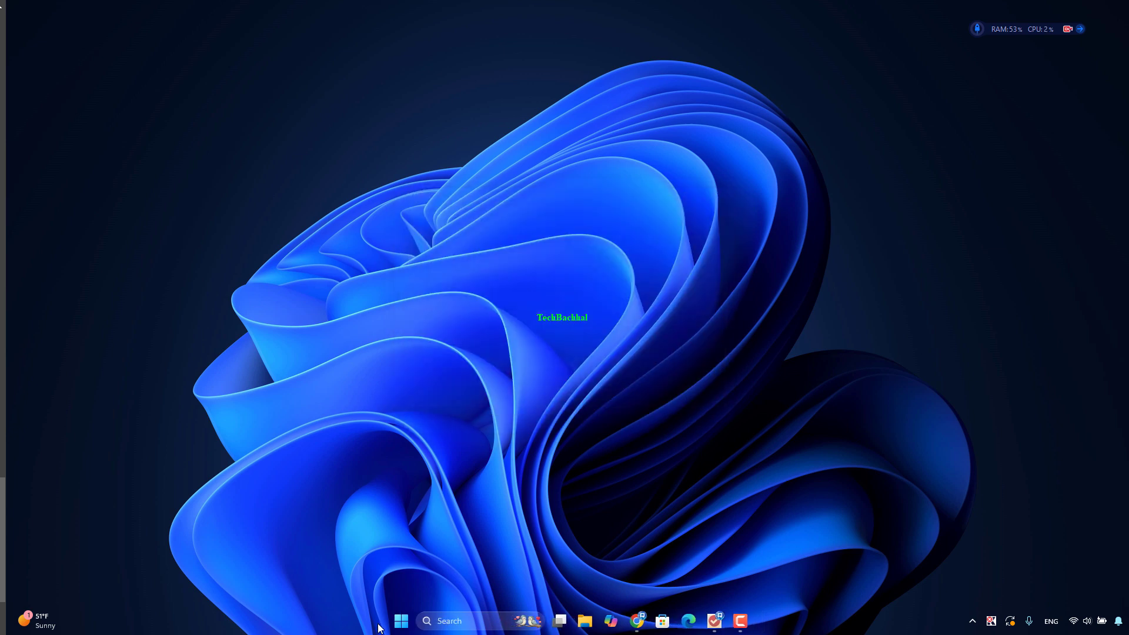
pyautogui.rightClick(406, 609)
pyautogui.moveTo(426, 571)
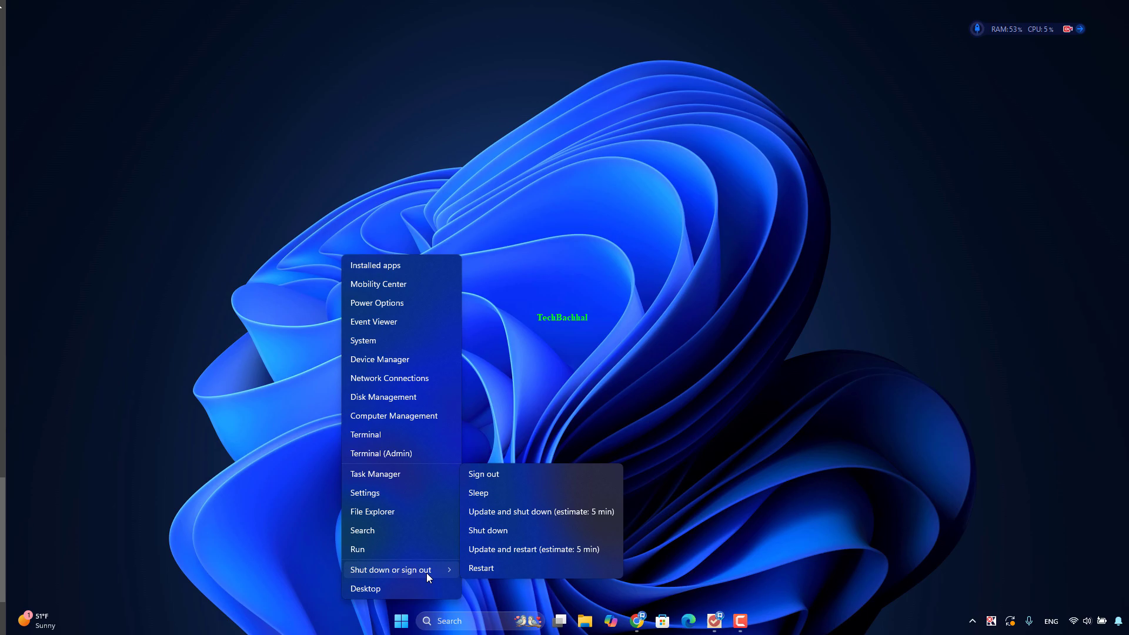